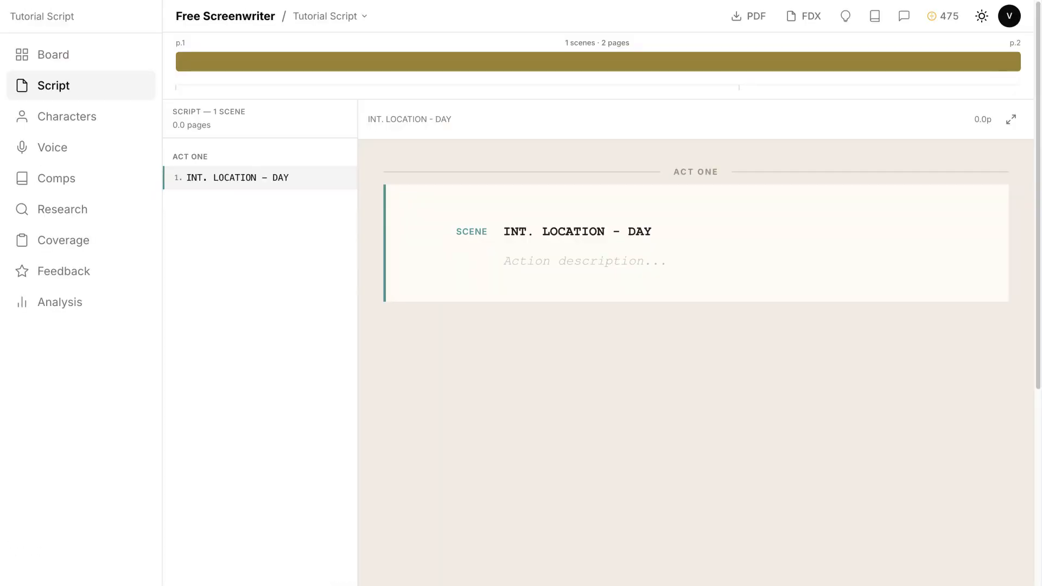
# Step: Replace the scene heading with "INT. DETECTIVE BUREAU - NIGHT" and add action: "DETECTIVE REYES sits across from a suspect who refuses to make eye contact."
pyautogui.hotkey('ctrl', 'a')
pyautogui.press('BackSpace')
pyautogui.write('INT. DETECTIVE BUREAU - NIGHT')
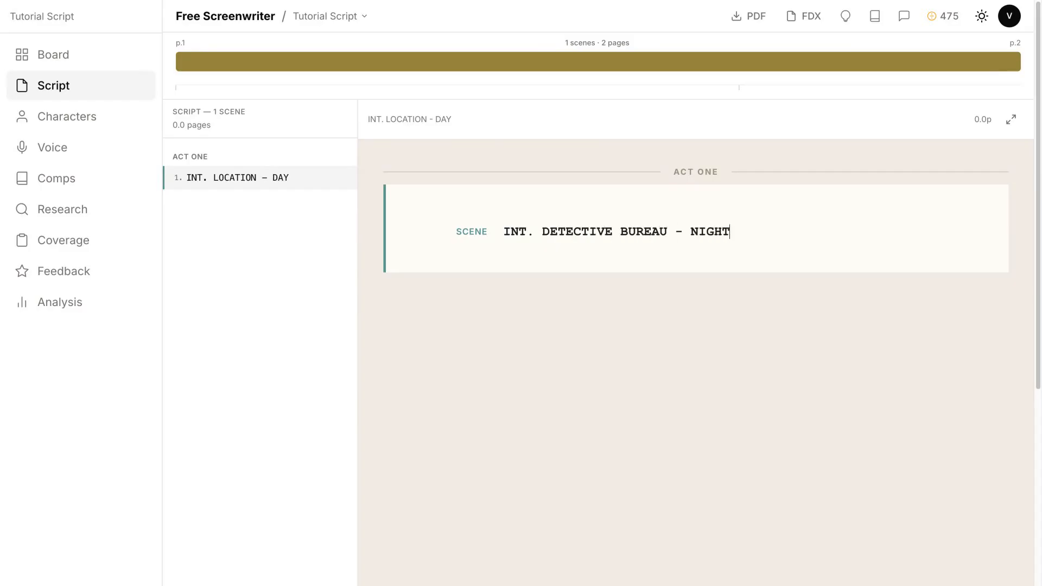
pyautogui.press('Return')
pyautogui.write('DETECTIVE REYES sits')
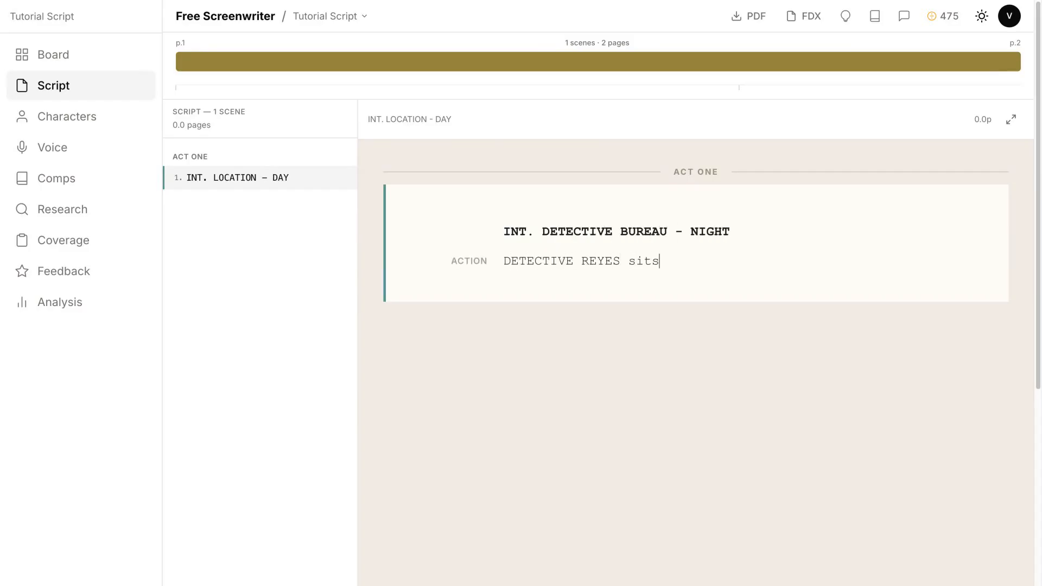
pyautogui.write(' across from a suspect who refuses to make eye contact.')
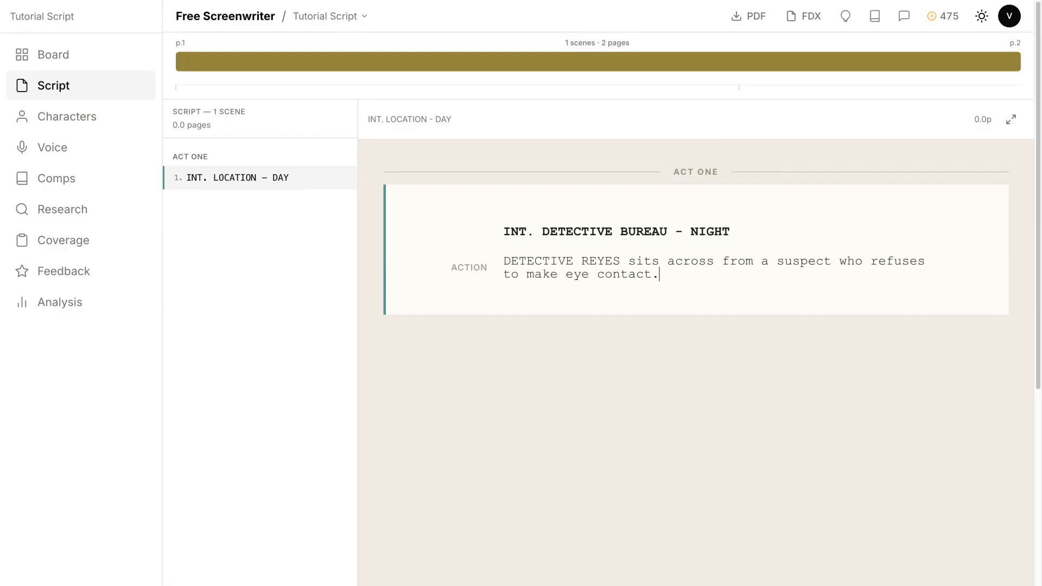
# Step: Add REYES dialogue: "You've been sitting in that chair for three hours. You want to tell me where you were Tuesday night, or should I keep guessing?"
pyautogui.press('Return')
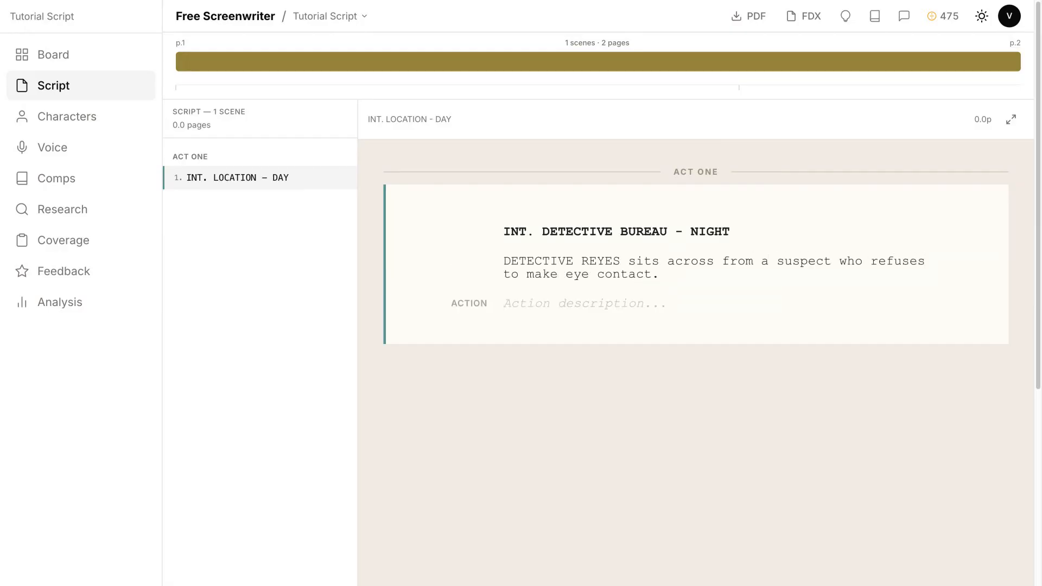
pyautogui.press('Tab')
pyautogui.write('REYES')
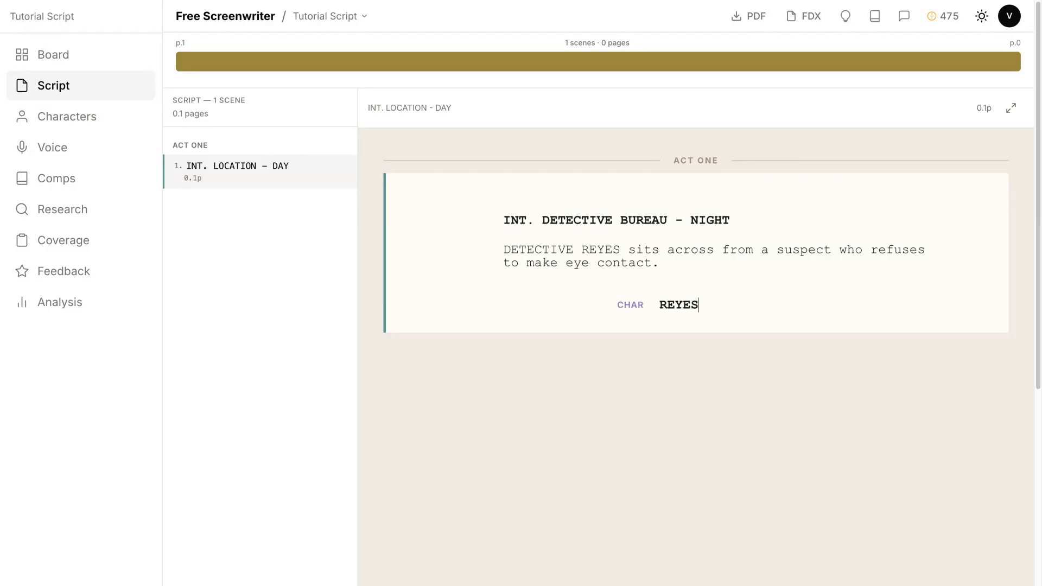
pyautogui.press('Return')
pyautogui.write("You've been sitting in that")
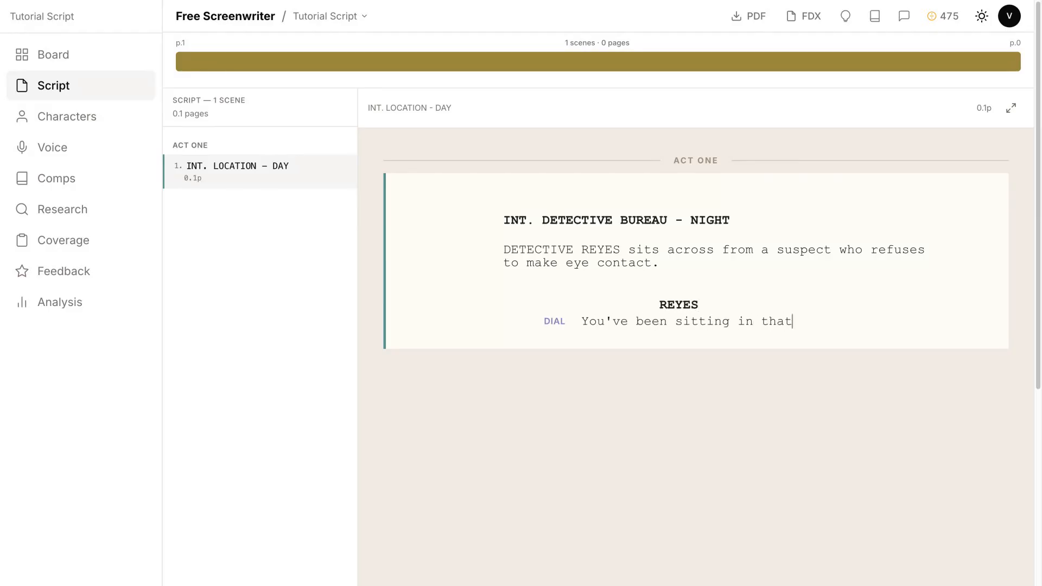
pyautogui.write(' chair for three hours. You want to tell m')
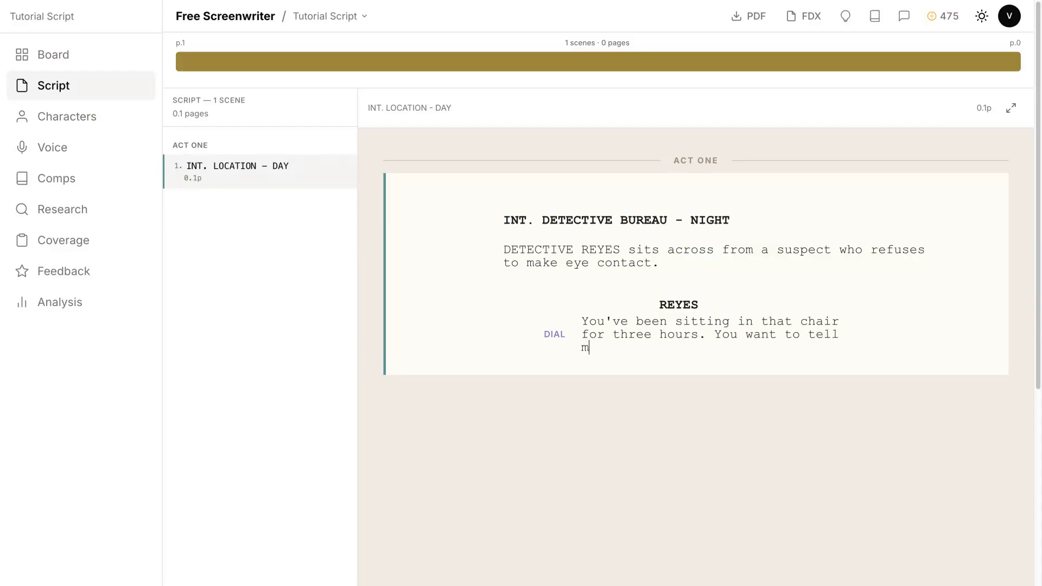
pyautogui.write('e where you were Tuesday night, or should I keep guessing?')
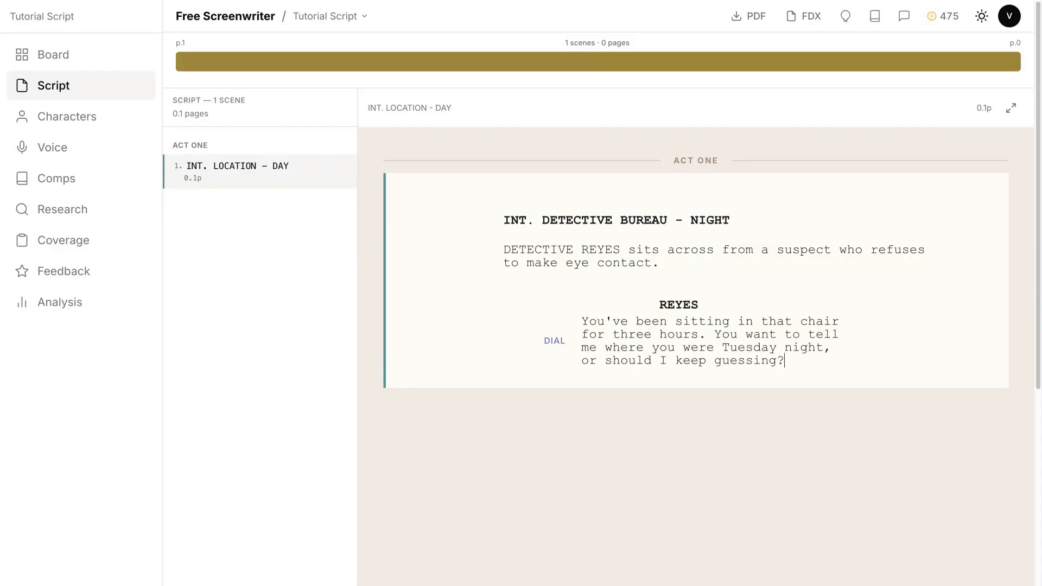
# Step: Add a SUSPECT character cue with the dialogue "I told you. I was home."
pyautogui.press('Return')
pyautogui.write('SUSPECT')
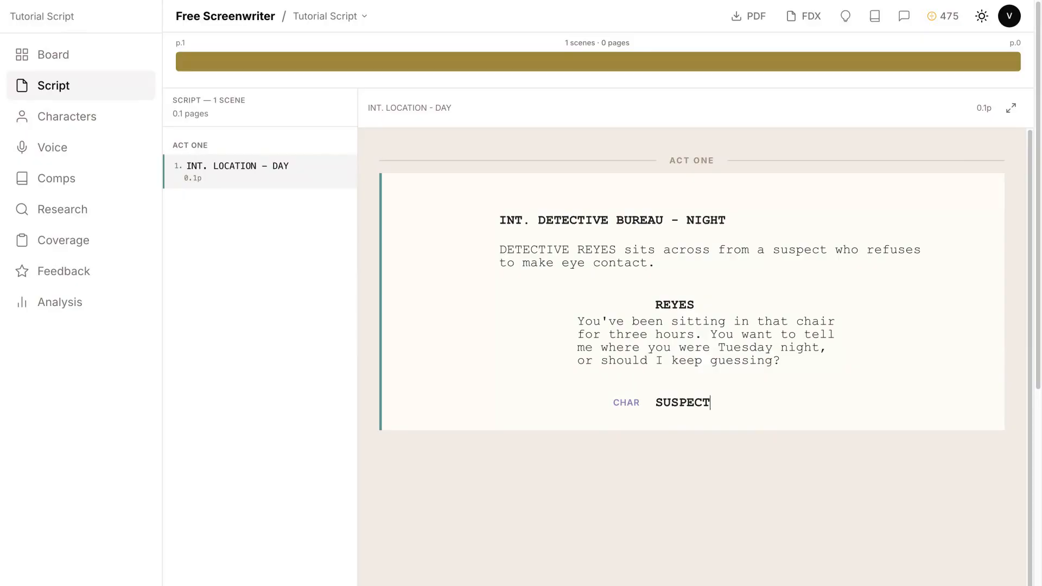
pyautogui.press('Return')
pyautogui.write('I told you. I was home.')
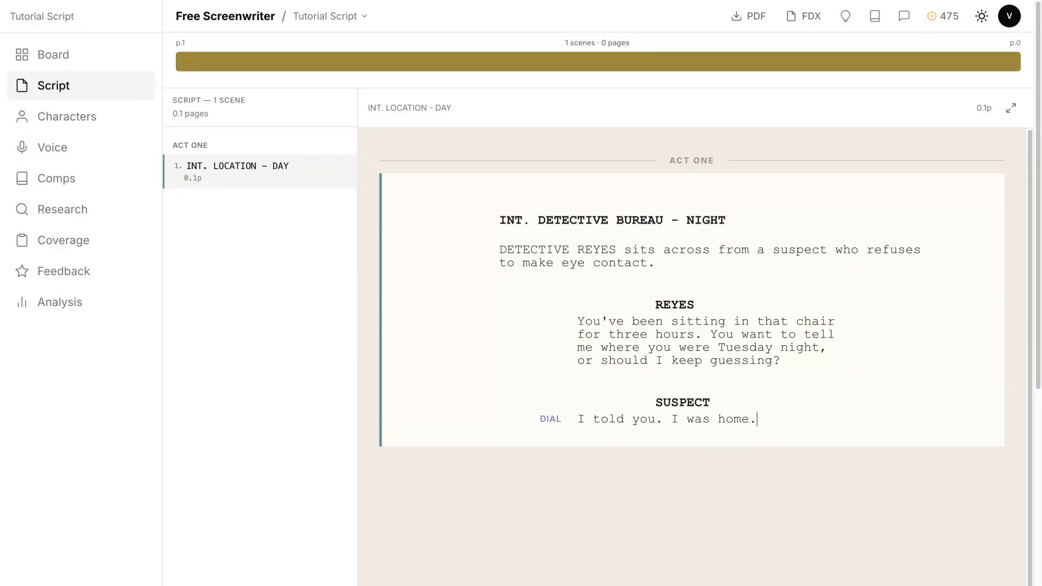
# Step: Add a REYES cue with the parenthetical "(beat)" and the dialogue "Nobody's home on a Tuesday at eleven PM."
pyautogui.press('Return')
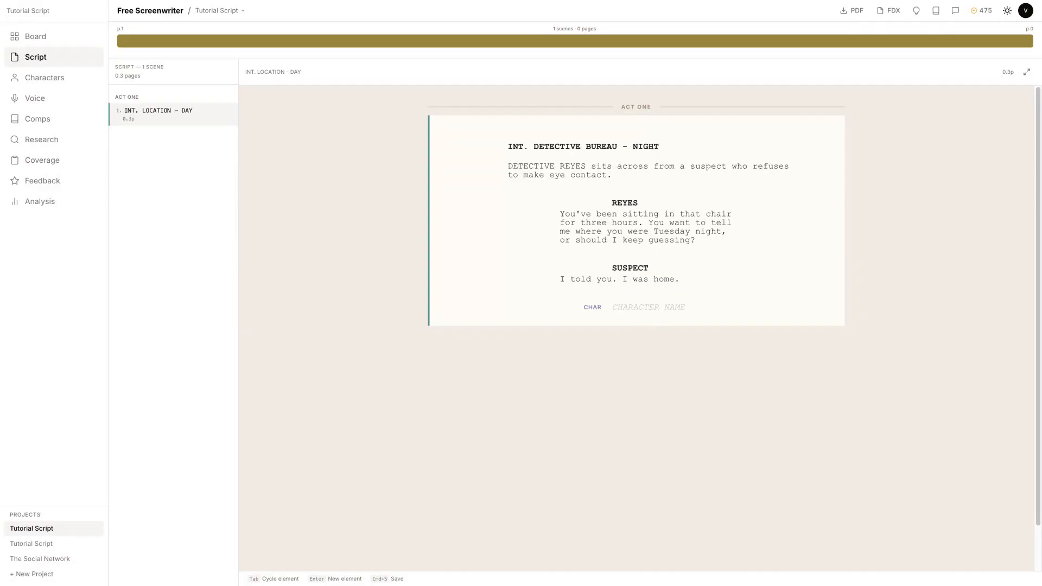
pyautogui.write('REYES')
pyautogui.press('Return')
pyautogui.press('Tab')
pyautogui.write('beat')
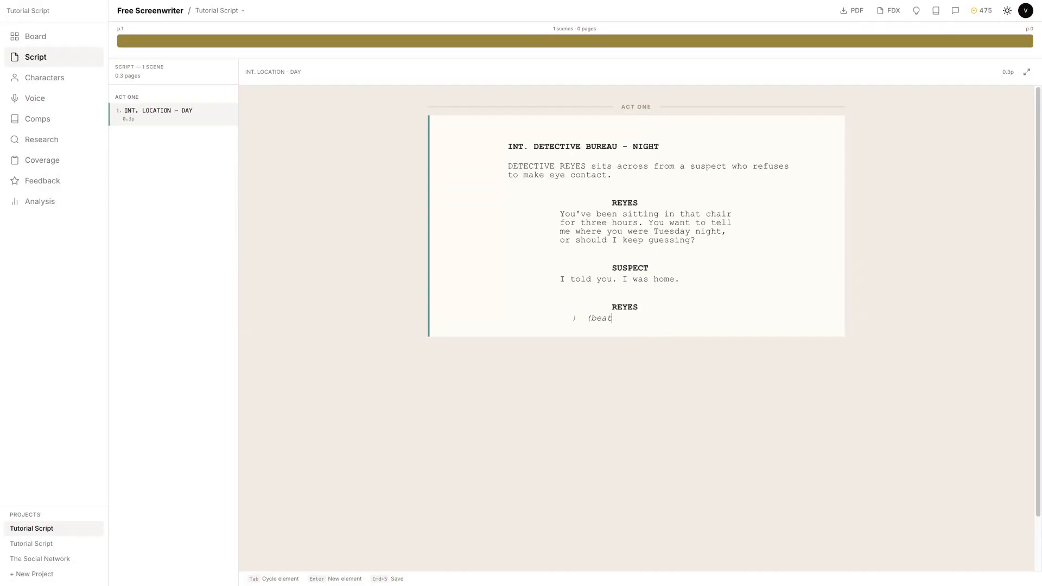
pyautogui.press('Return')
pyautogui.write("Nobody's home on a Tuesday at eleven PM.")
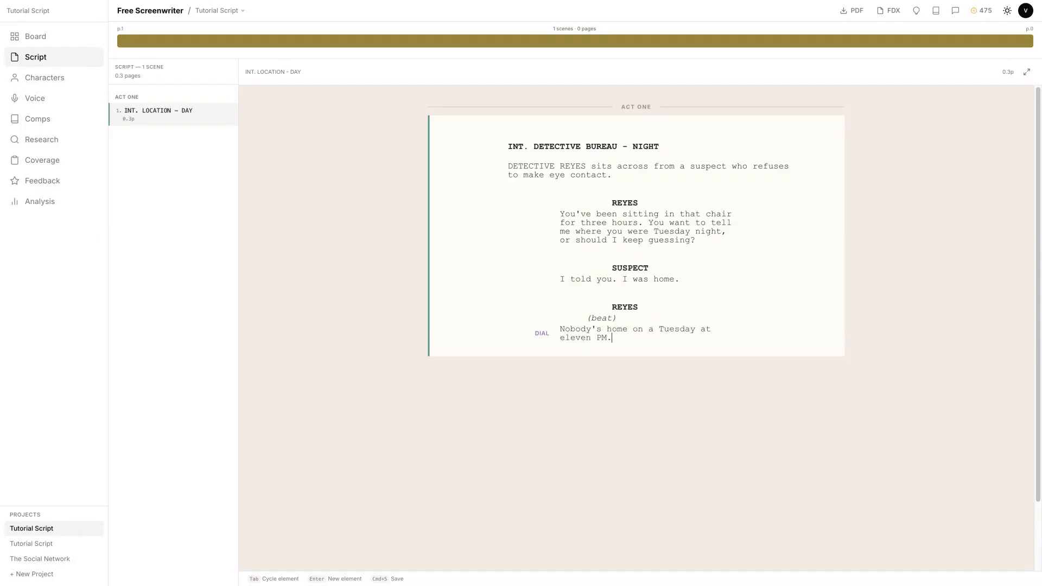
# Step: Add a REYES cue with the parenthetical "(into phone)" and dialogue requesting everything on the suspect by full name, ending "Tuesday night."
pyautogui.press('Return')
pyautogui.write('REYES')
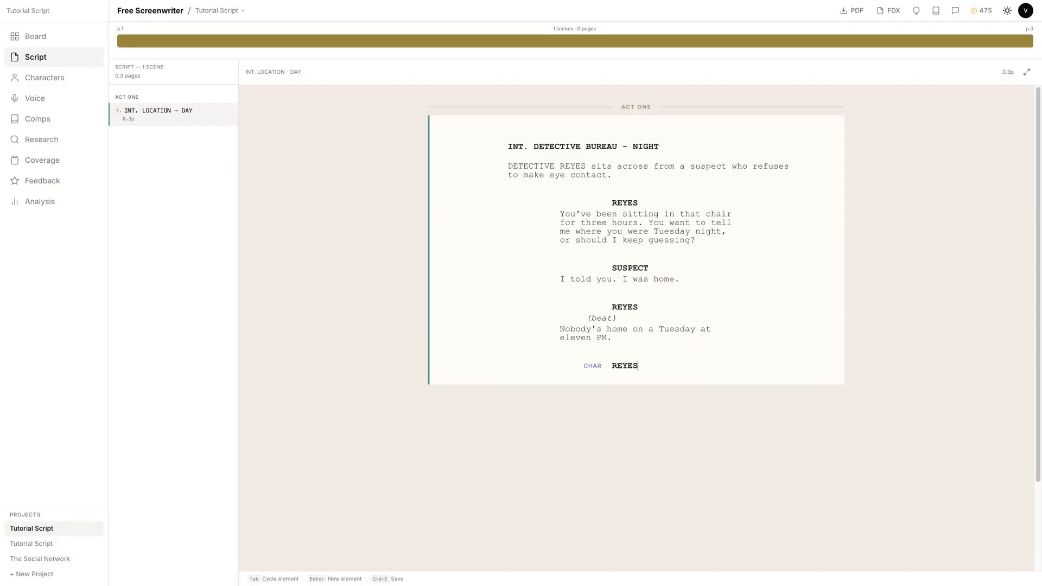
pyautogui.press('Return')
pyautogui.write('(into phone)')
pyautogui.press('Return')
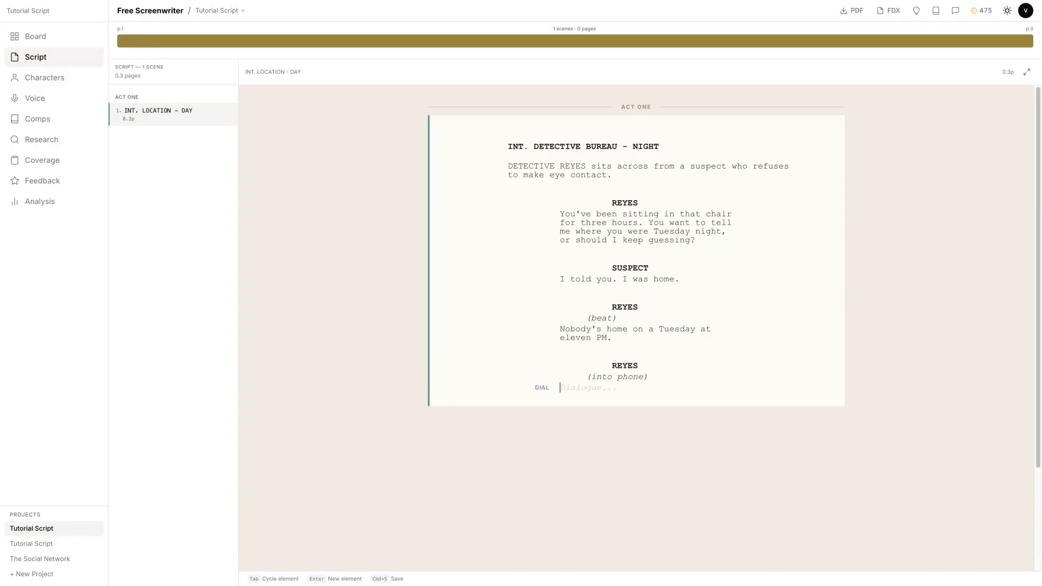
pyautogui.write('Get me everything on a Marcus Webb. Tuesday night.')
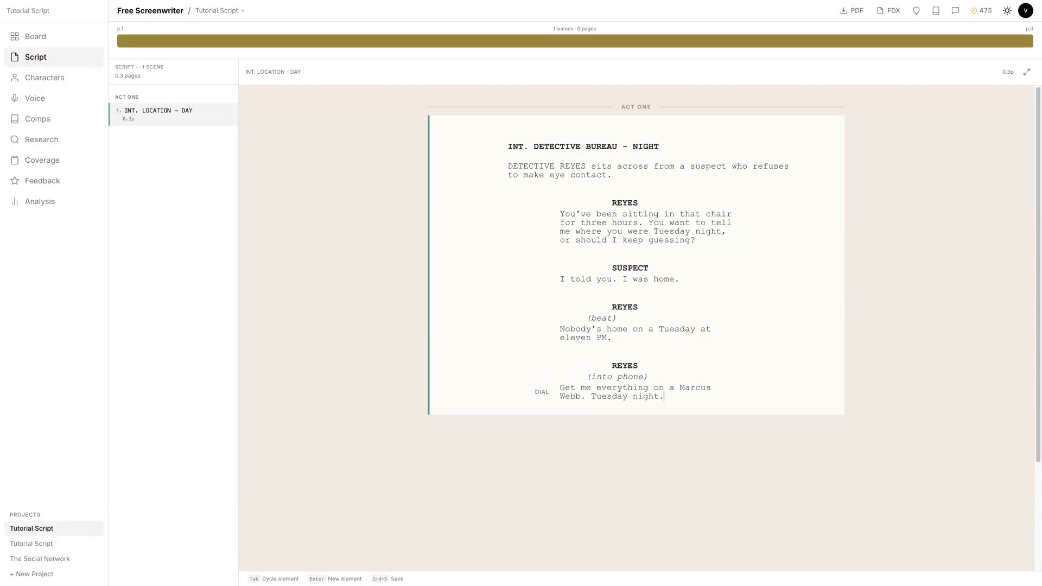
# Step: Start scene "INT. WEBB'S APARTMENT - LATER" with action "The apartment is dark. Cold meal on the table. Nobody home — or so it looks."
pyautogui.press('Return')
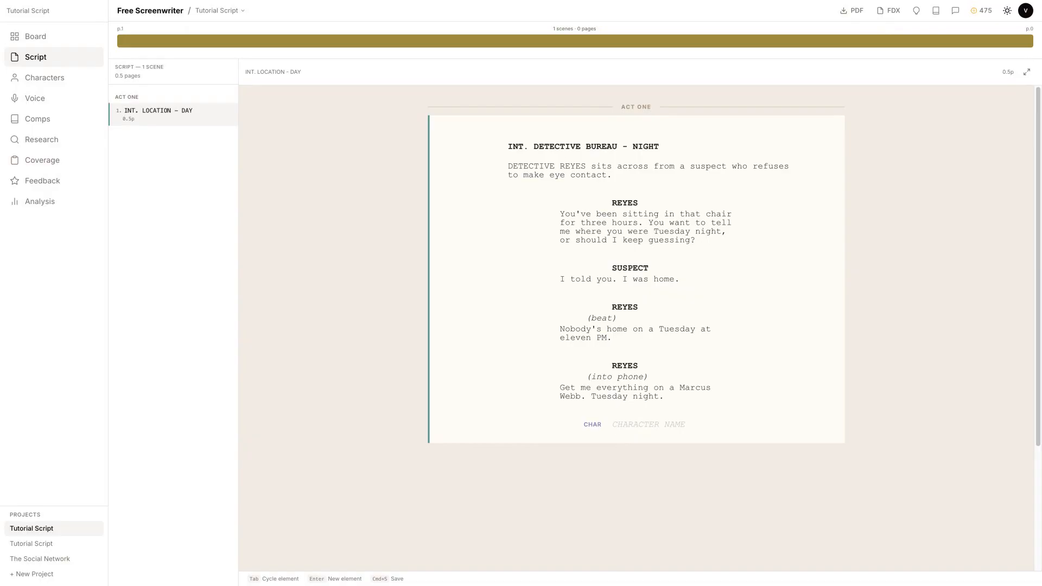
pyautogui.press('Tab')
pyautogui.write("INT. WEBB'S APARTMENT - LATER")
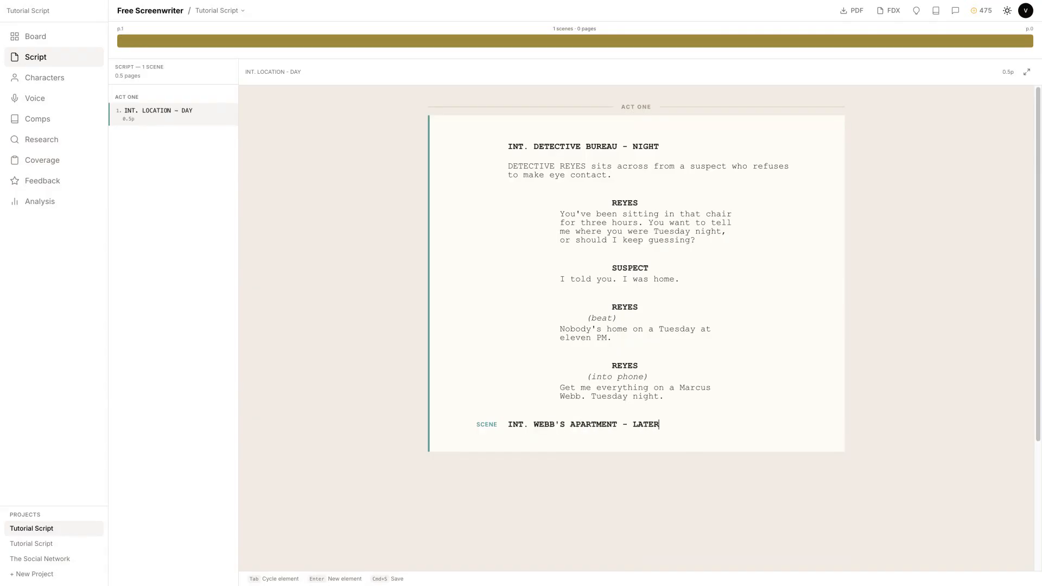
pyautogui.press('Return')
pyautogui.write('The apartment is dark. Cold')
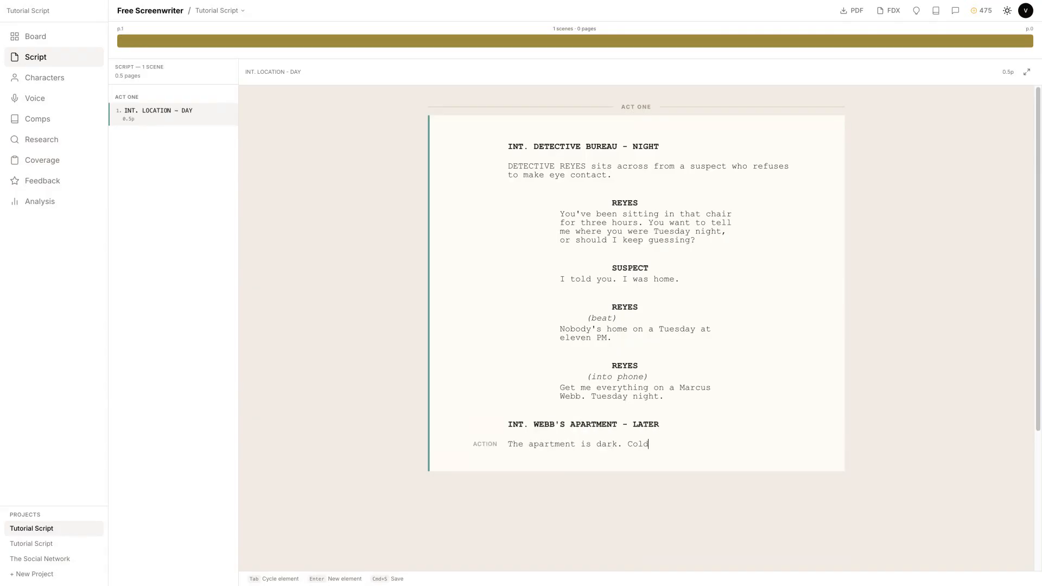
pyautogui.write(' meal on the table. Nobody home — or so it')
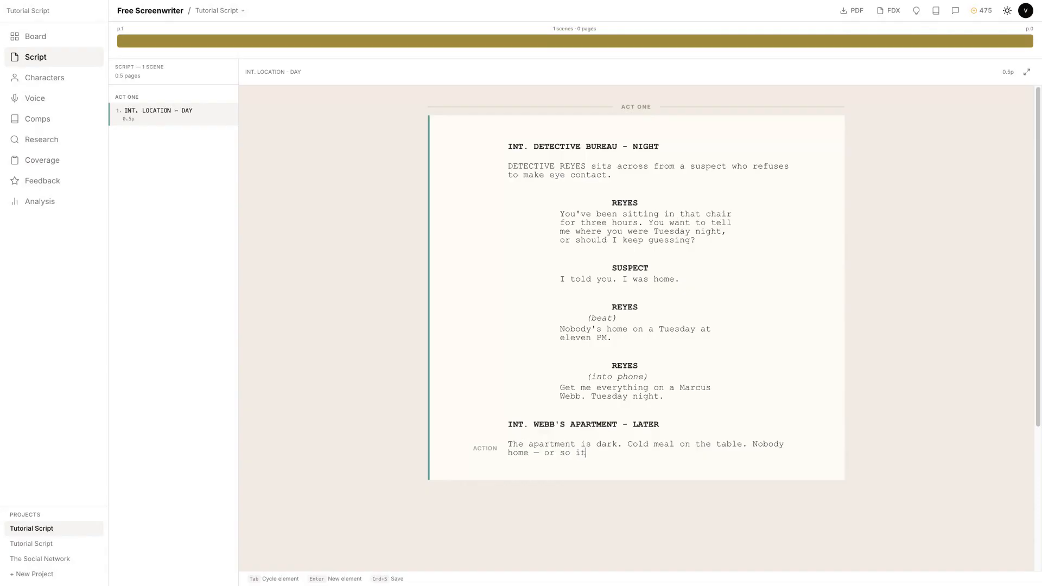
pyautogui.write(' looks.')
# Step: Add REYES dialogue: "Everybody's home somewhere. The trick is figuring out what home means to a man like Webb."
pyautogui.press('Return')
pyautogui.write('REYES')
pyautogui.press('Return')
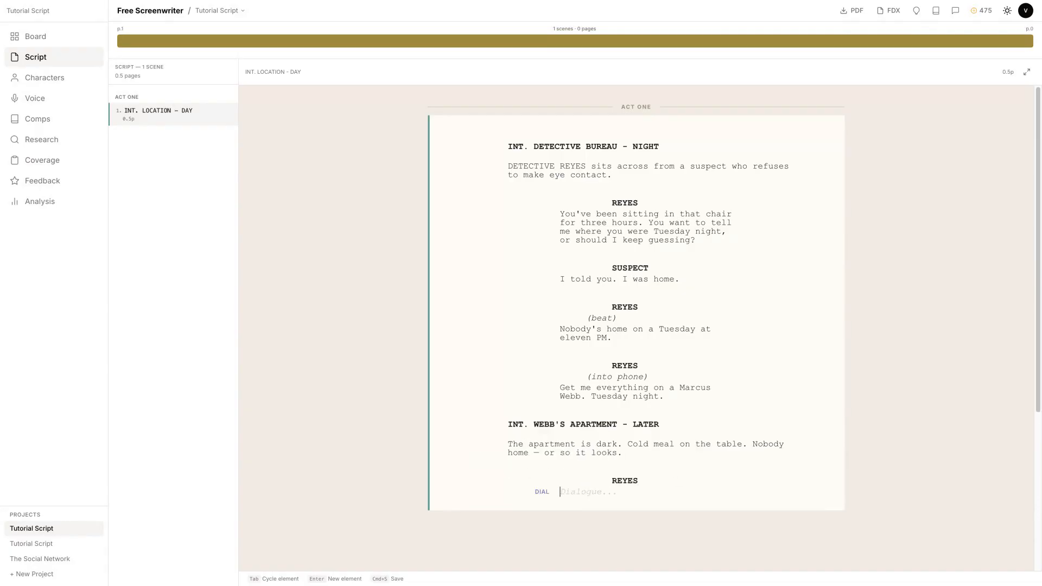
pyautogui.write("Everybody's home somewhere. The trick")
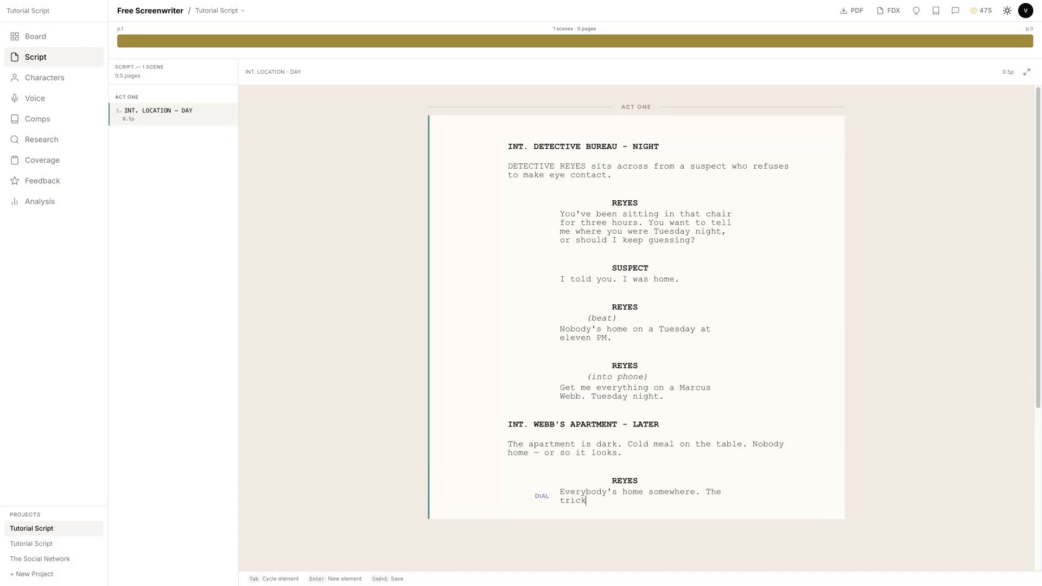
pyautogui.write(' is figuring out what home means to a man ')
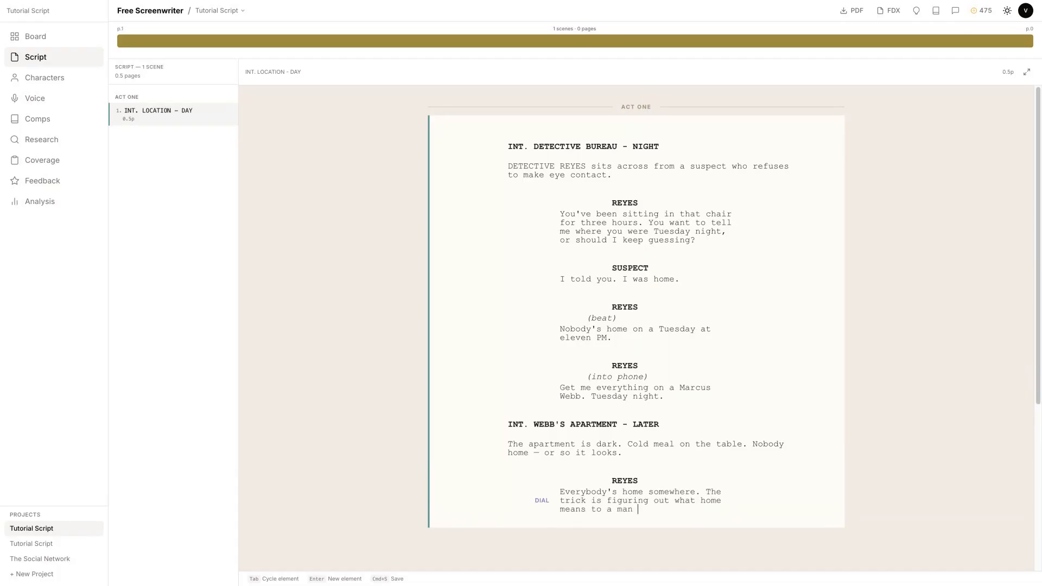
pyautogui.write('like Webb.')
# Step: Add a WEBB character cue with the dialogue "I can hear you breathing out there."
pyautogui.press('Return')
pyautogui.write('WEBB')
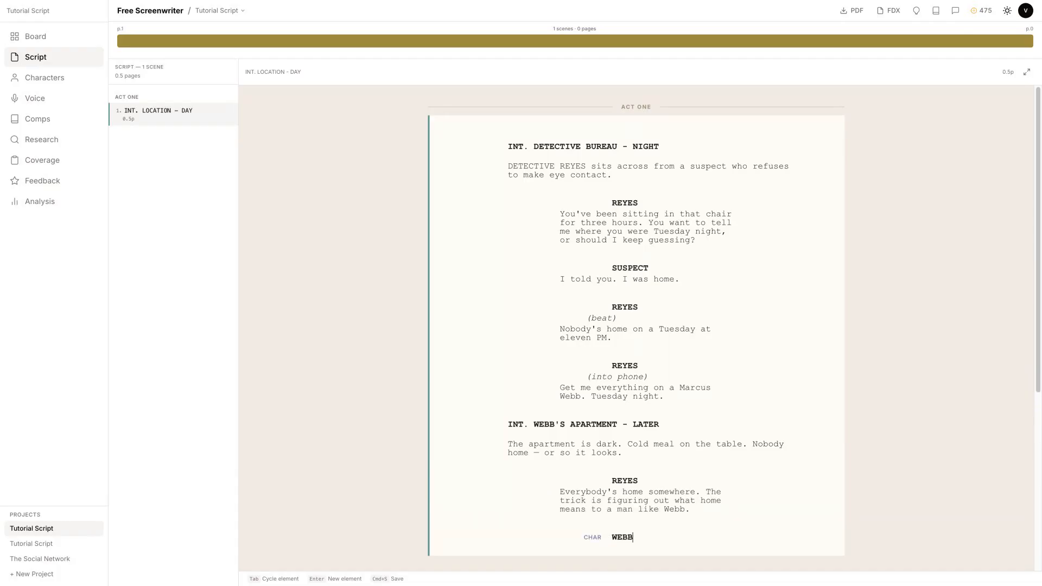
pyautogui.press('Return')
pyautogui.write('I can hear you breathing out there')
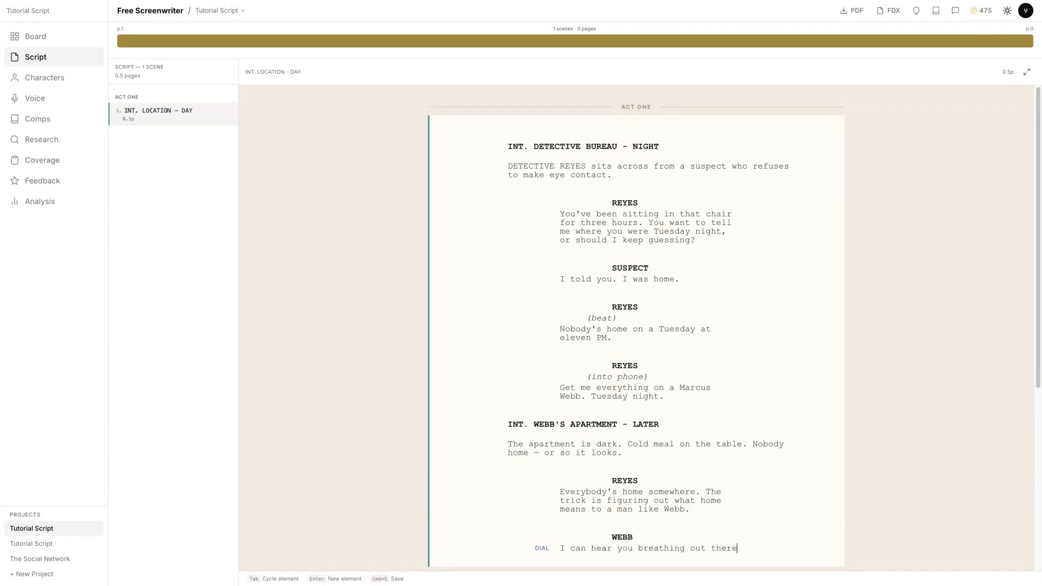
pyautogui.write('.')
# Step: Start scene "INT. DETECTIVE BUREAU - CONTINUOUS" with action "The radio crackles. Reyes and her partner DANIELS both spin toward it."
pyautogui.press('Return')
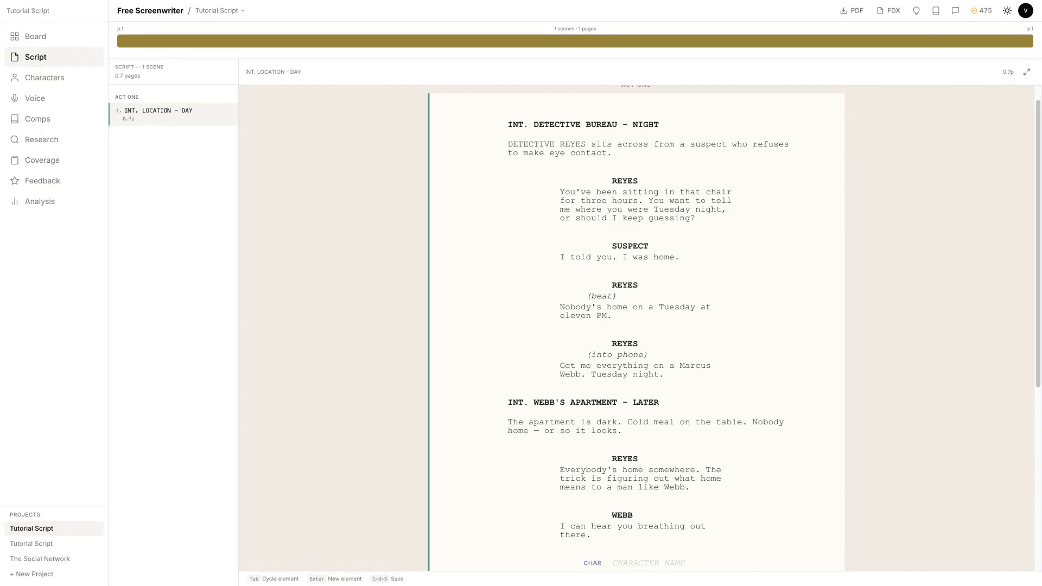
pyautogui.write('INT. DETECTIVE BUREAU - CONTINUOUS')
pyautogui.press('Return')
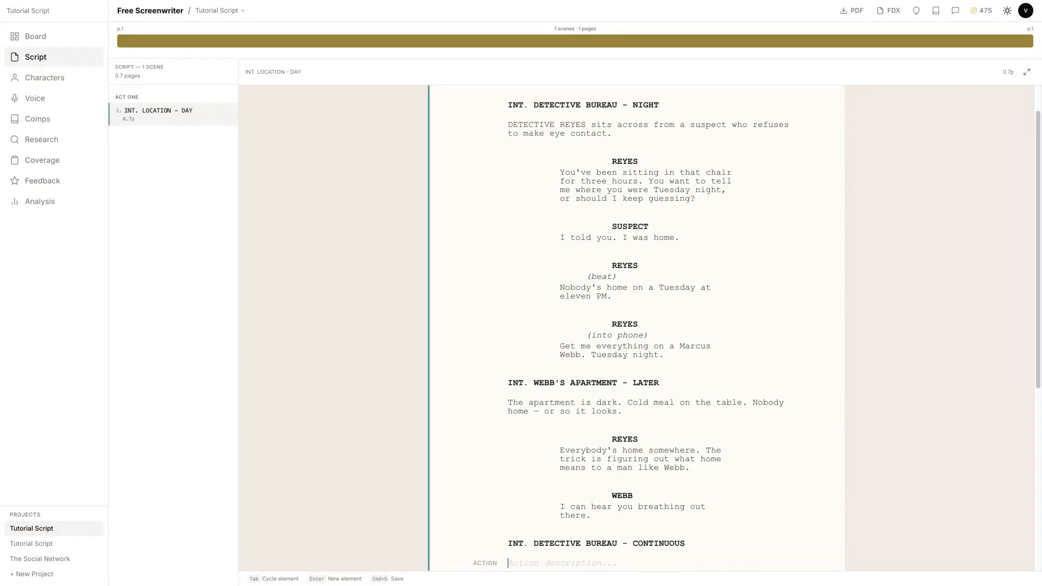
pyautogui.write('The radio crackles. Reyes and her partn')
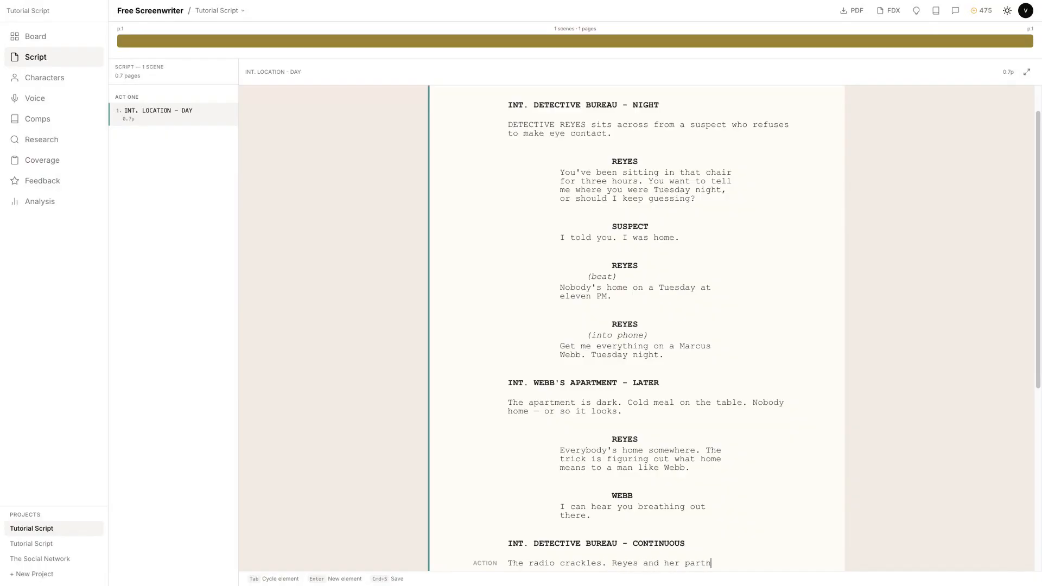
pyautogui.write('er DANIELS both spin toward it.')
# Step: Add a REYES character cue below the radio action with the dialogue "That's our guy. We move now."
pyautogui.press('Return')
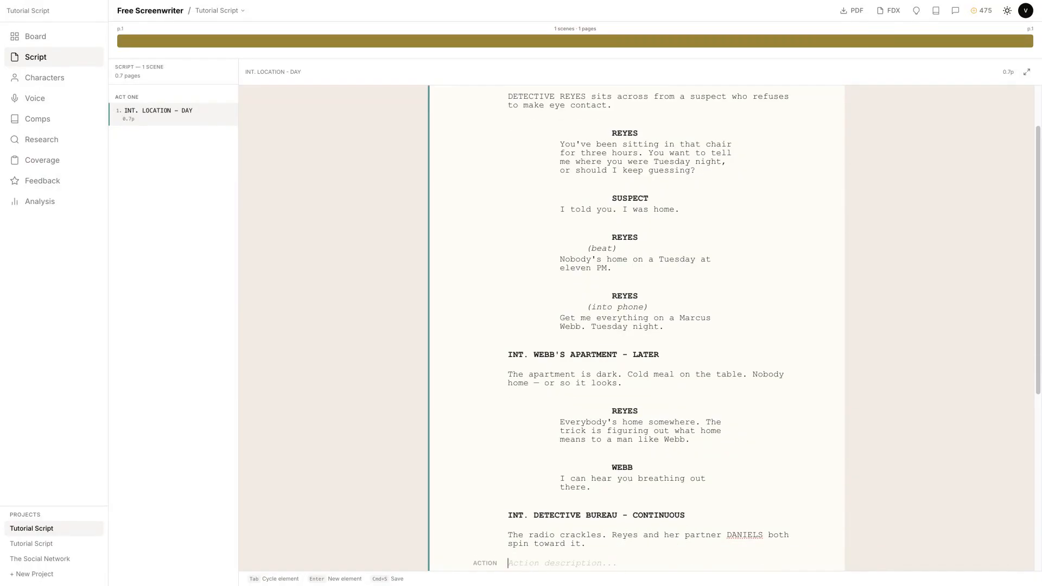
pyautogui.press('Tab')
pyautogui.write('REYES')
pyautogui.press('Return')
pyautogui.write("That's our guy")
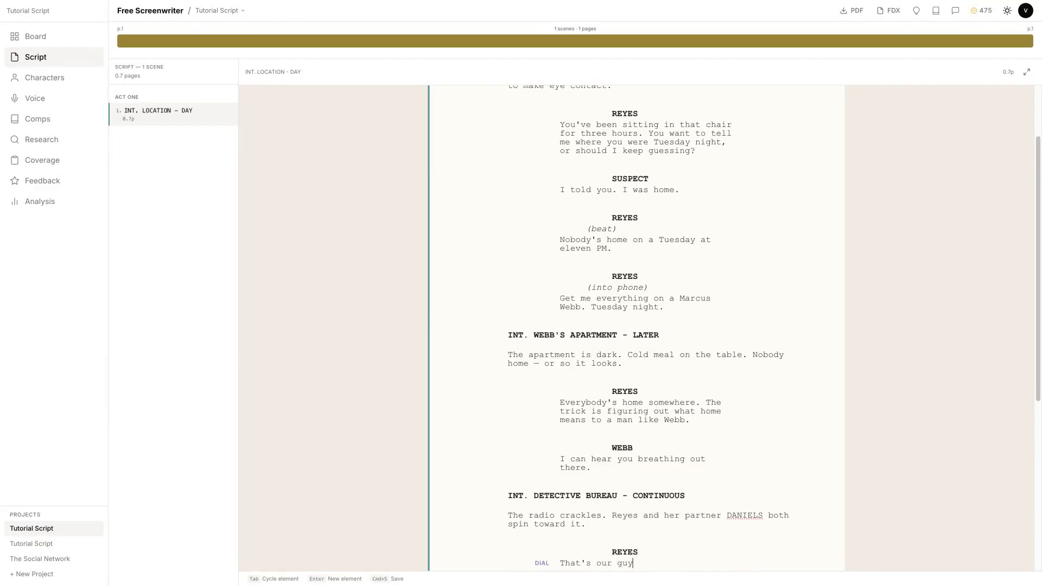
pyautogui.write('. We move now.')
# Step: Add a DANIELS character cue with the dialogue "We don't have a warrant yet." and begin a new element below it
pyautogui.press('Return')
pyautogui.write('DANIELS')
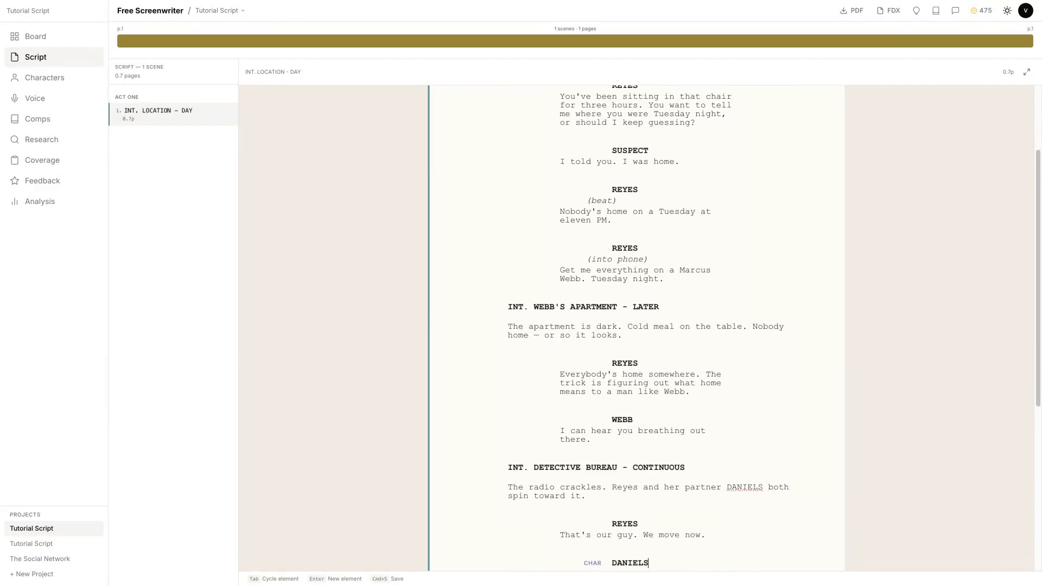
pyautogui.press('Return')
pyautogui.write("We don't have a warrant yet.")
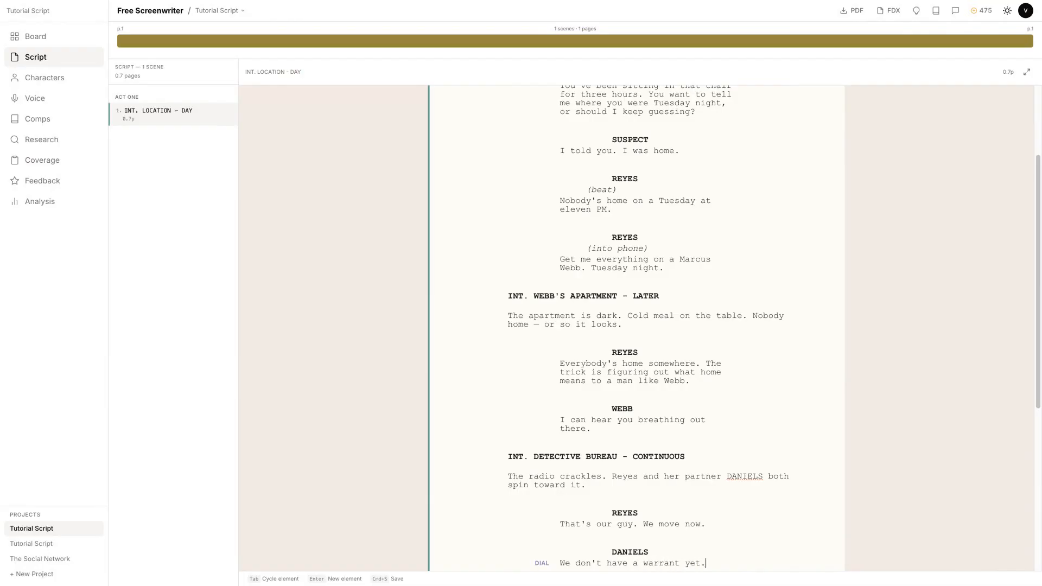
pyautogui.press('Return')
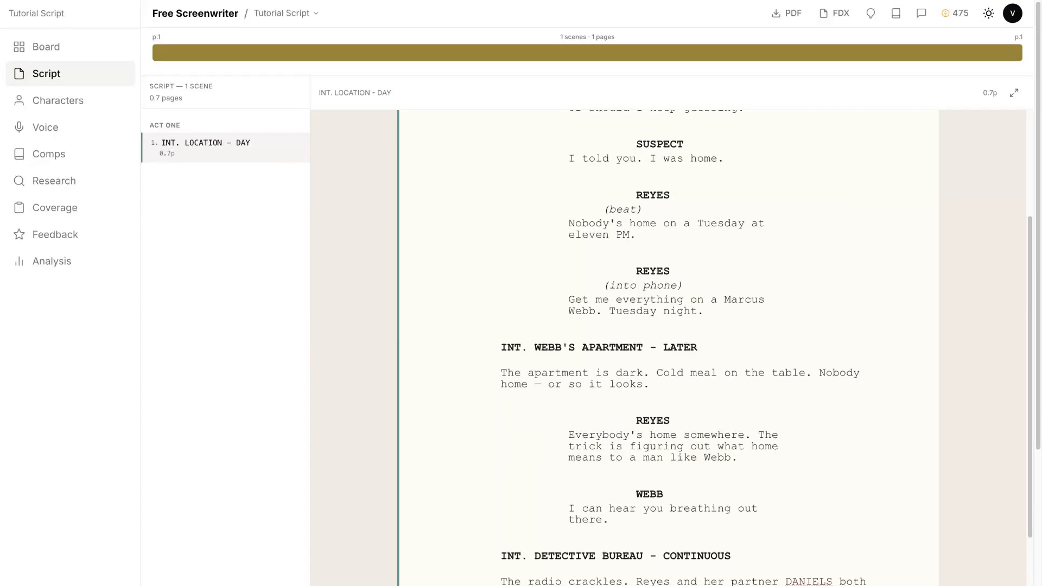